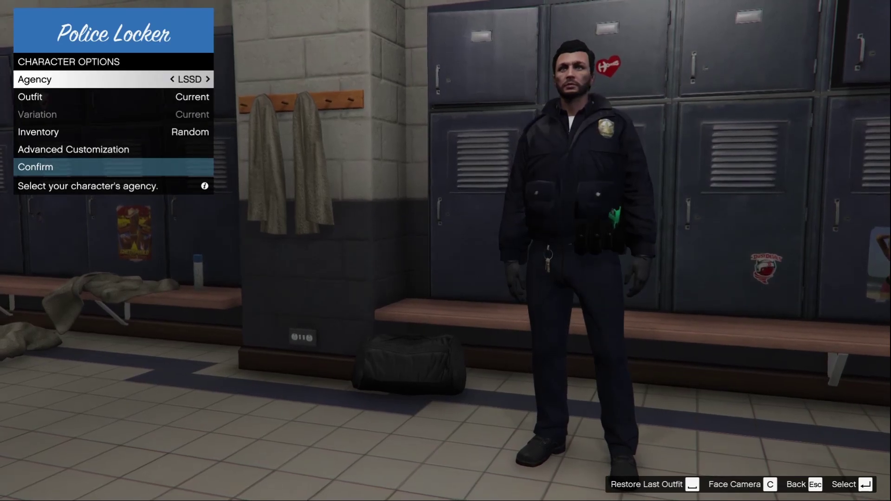
# - Set the locker agency to LSPD and cycle its outfits to the LSPD Bicycle Uniform
pyautogui.press('Down')
pyautogui.press('Right')
pyautogui.press('Right')
pyautogui.press('Right')
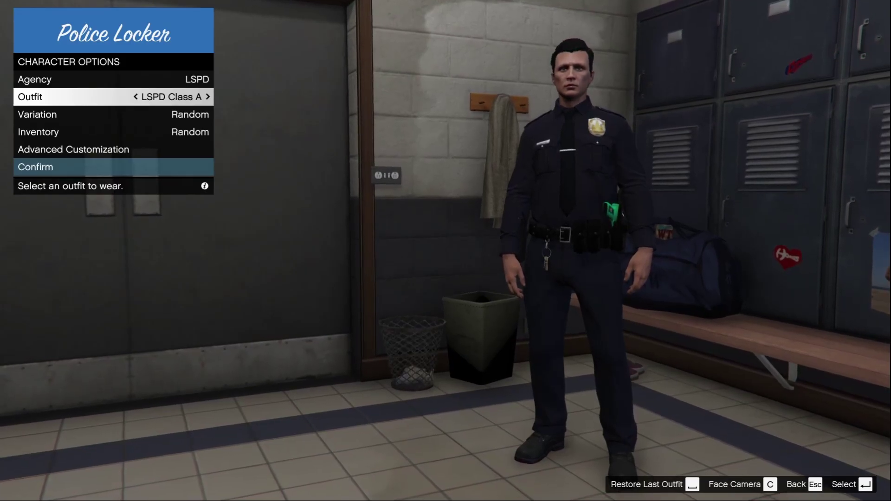
pyautogui.press('Right')
pyautogui.press('Right')
pyautogui.press('Right')
pyautogui.press('Right')
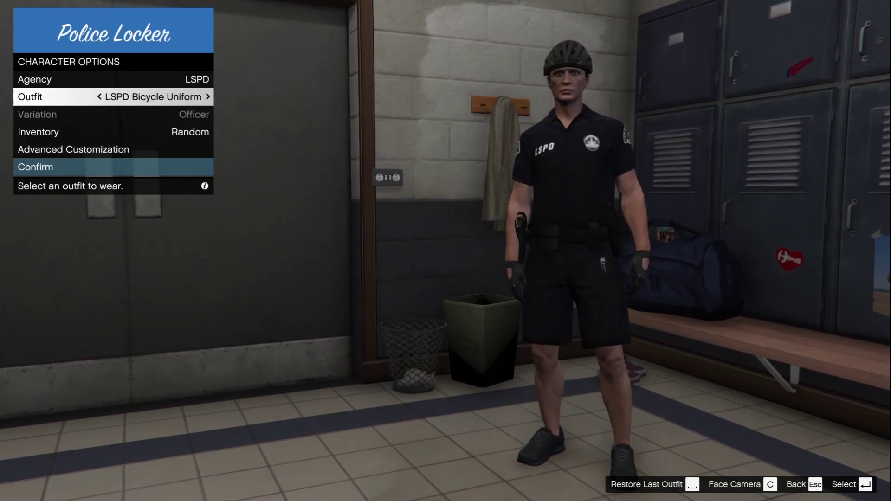
pyautogui.press('Right')
pyautogui.press('Right')
pyautogui.press('Right')
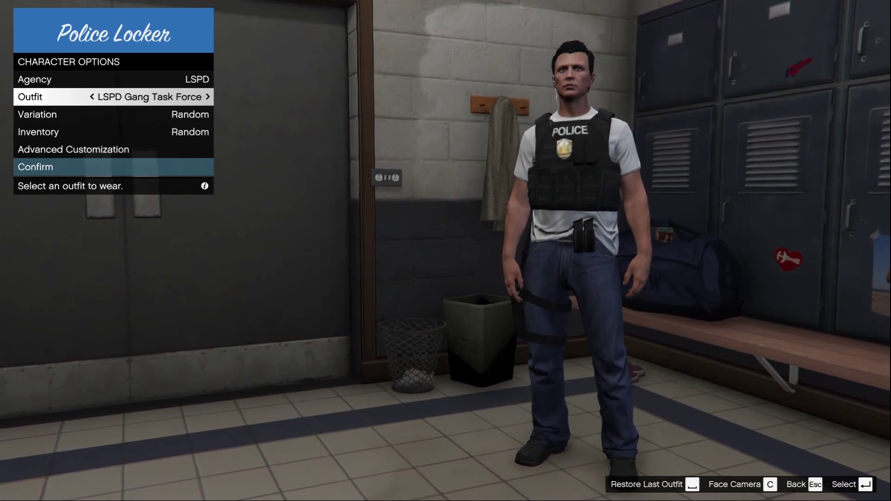
# - Switch the agency to LSSD and preview its outfits, including the LSSD Jacket and Raincoat
pyautogui.press('Up')
pyautogui.press('Right')
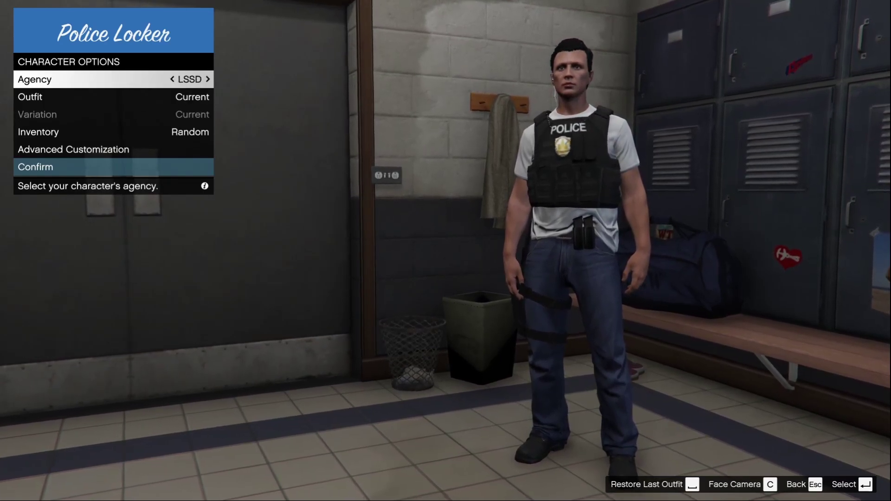
pyautogui.press('Down')
pyautogui.press('Right')
pyautogui.press('Right')
pyautogui.press('Right')
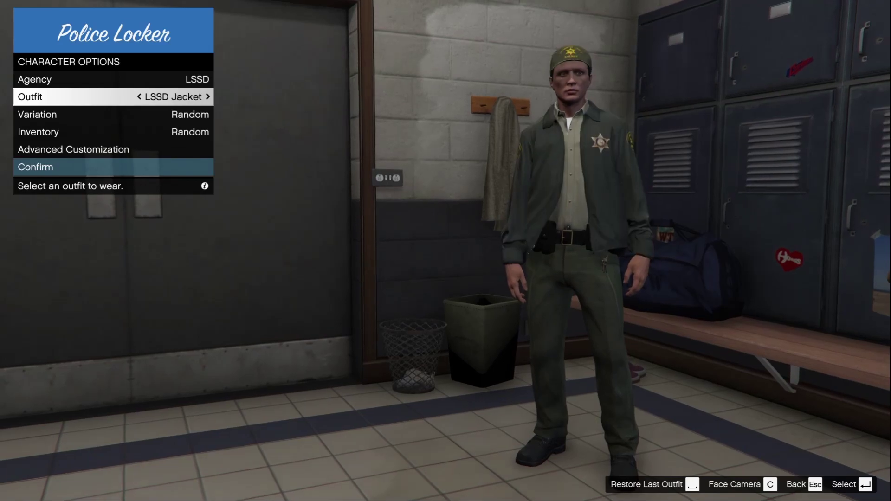
pyautogui.press('Right')
pyautogui.press('Right')
pyautogui.press('Right')
pyautogui.press('Left')
pyautogui.press('Left')
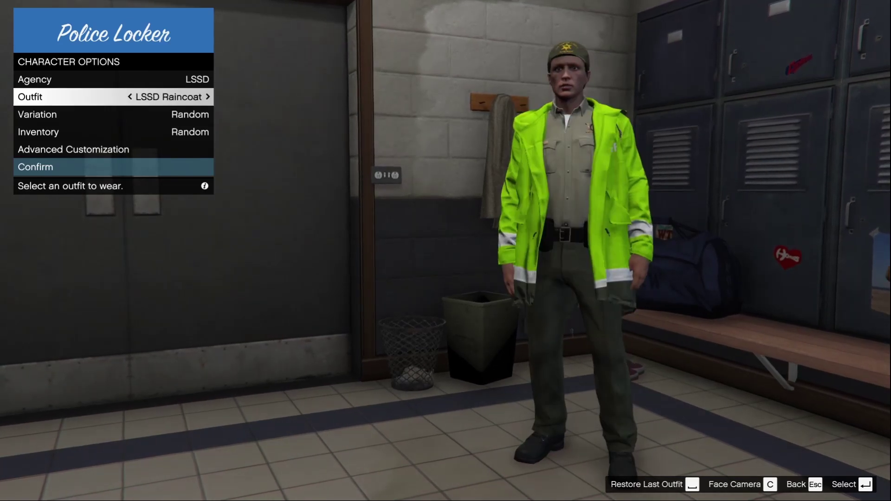
pyautogui.press('Right')
pyautogui.press('Right')
pyautogui.press('Right')
pyautogui.press('Right')
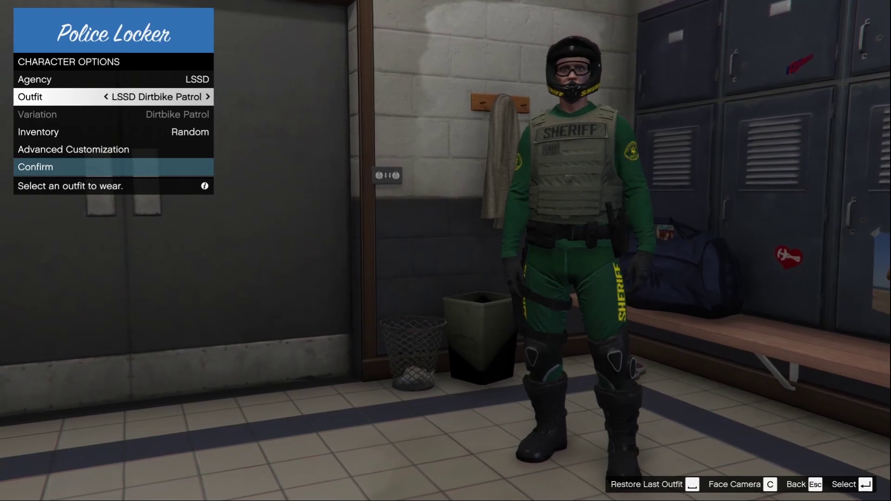
# - Preview the SAHP outfits up to the SAHP Raincoat, then a NOOSE uniform, ending on FIB
pyautogui.press('Up')
pyautogui.press('Right')
pyautogui.press('Down')
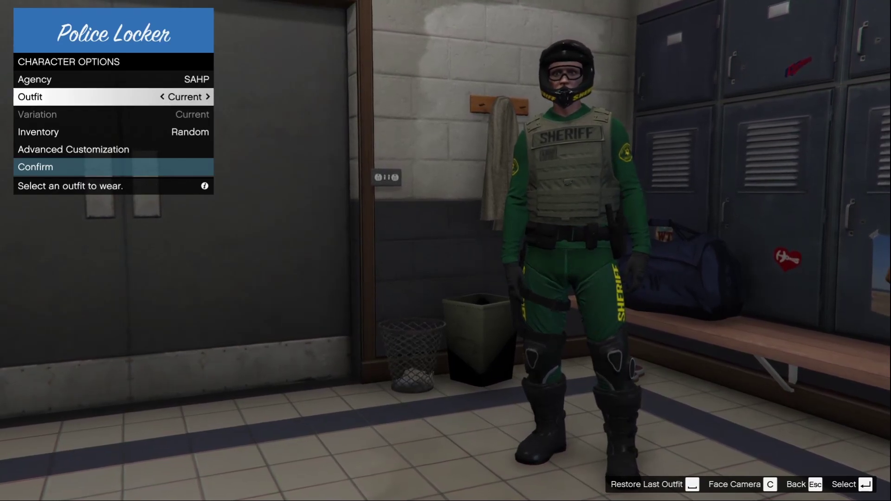
pyautogui.press('Right')
pyautogui.press('Right')
pyautogui.press('Right')
pyautogui.press('Up')
pyautogui.press('Right')
pyautogui.press('Down')
pyautogui.press('Right')
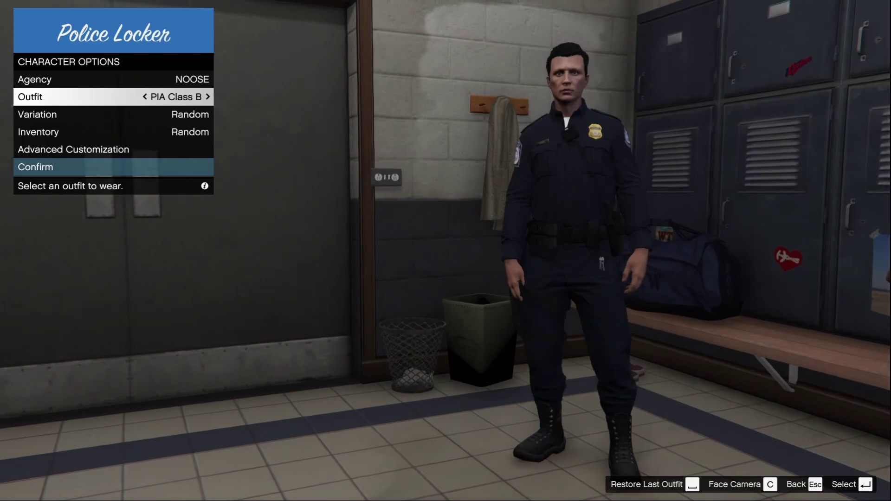
pyautogui.press('Up')
pyautogui.press('Right')
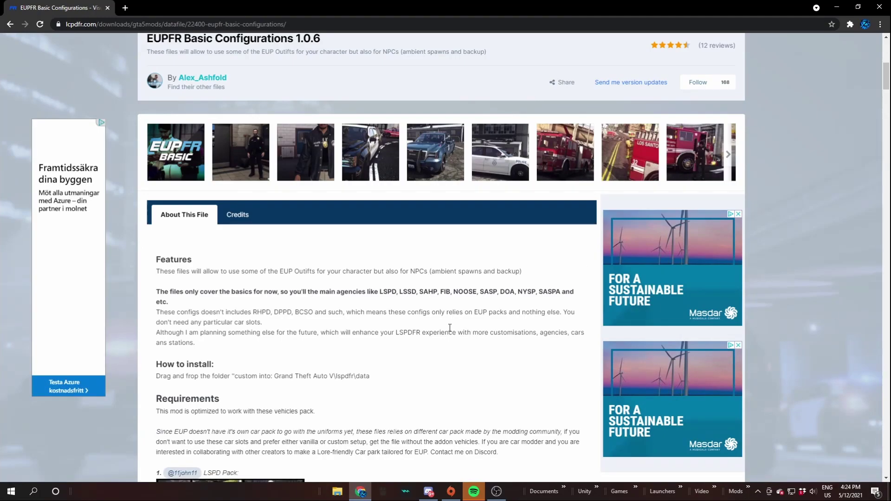
# - Browse the EUPFR Basic gallery, viewing the police jacket and locker-room officer screenshots
pyautogui.click(329, 165)
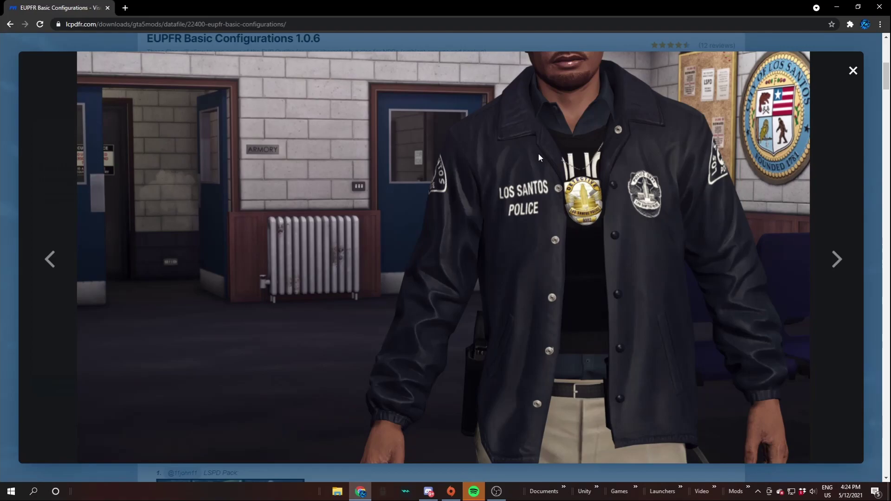
pyautogui.click(52, 264)
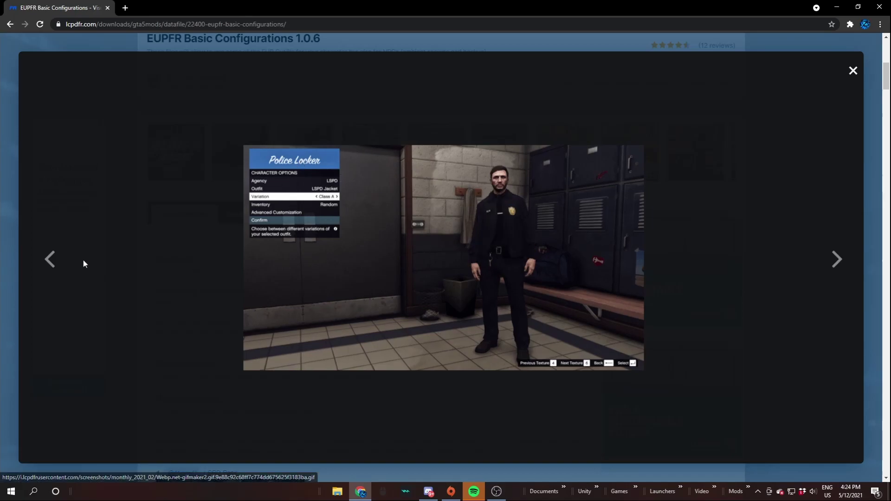
pyautogui.click(51, 260)
pyautogui.click(845, 76)
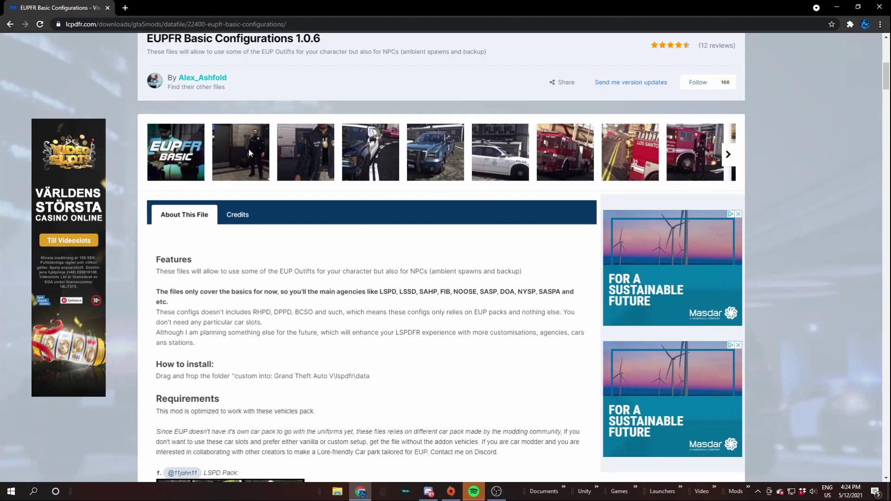
pyautogui.click(248, 149)
pyautogui.click(856, 69)
pyautogui.scroll(-3, 866, 293)
pyautogui.scroll(-1, 778, 332)
pyautogui.scroll(-1, 794, 332)
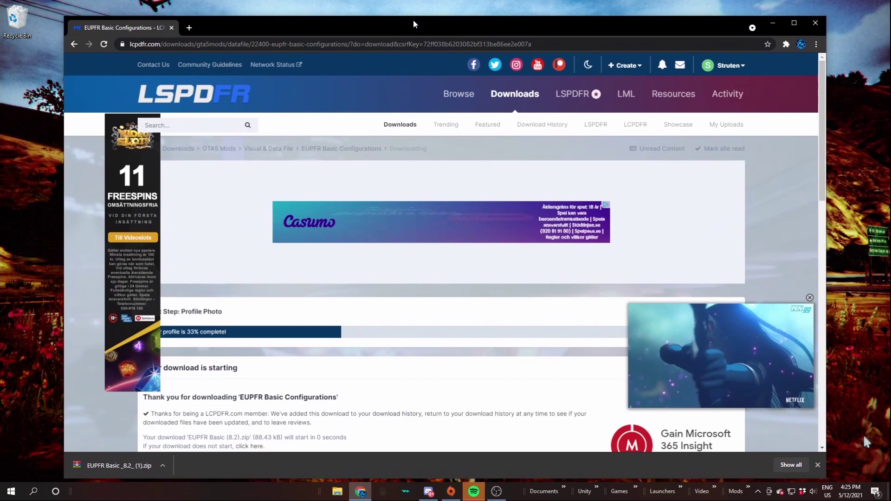
# - Shift Chrome aside and drag the downloaded EUPFR Basic zip onto the desktop
pyautogui.moveTo(413, 24); pyautogui.dragTo(351, 20)
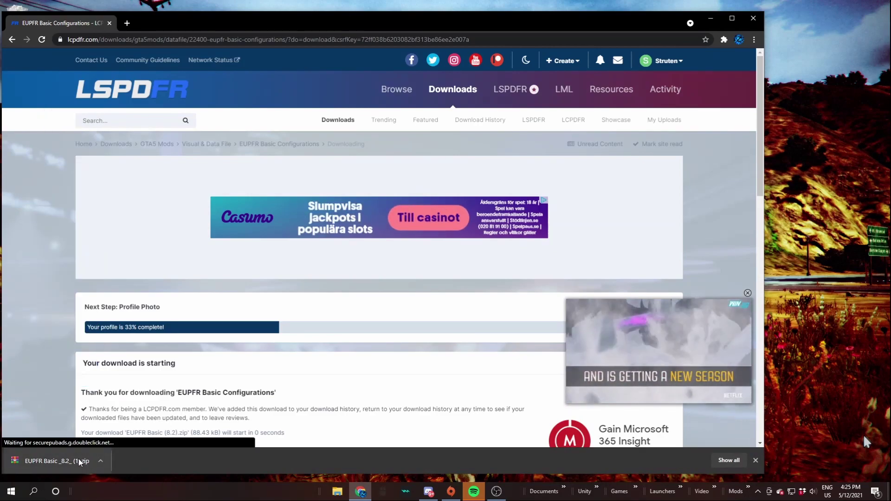
pyautogui.moveTo(87, 460); pyautogui.dragTo(111, 473)
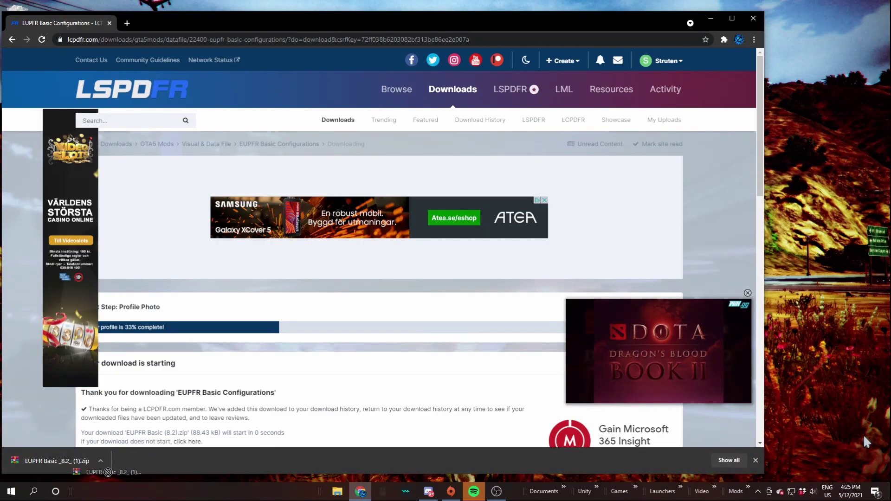
pyautogui.moveTo(112, 473)
pyautogui.mouseDown()
pyautogui.moveTo(879, 357)
pyautogui.moveTo(846, 360)
pyautogui.mouseUp()
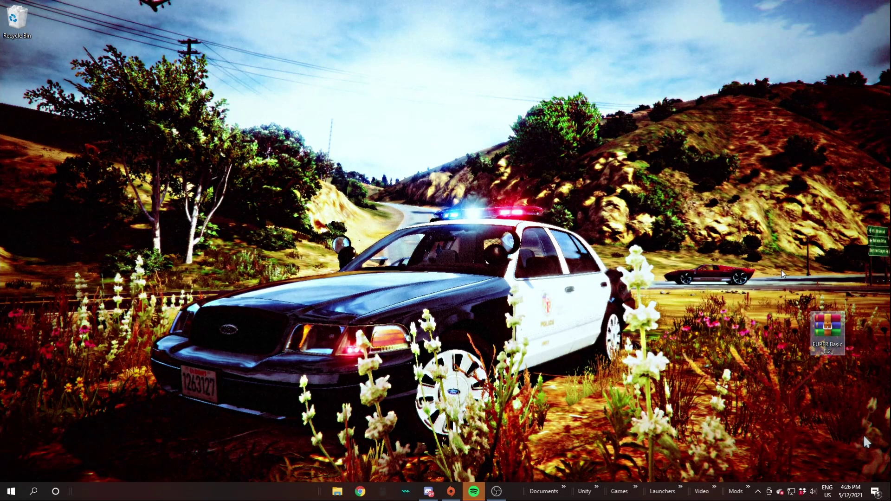
# - Deselect the desktop icon and open File Explorer's Downloads folder from Start search
pyautogui.click(864, 438)
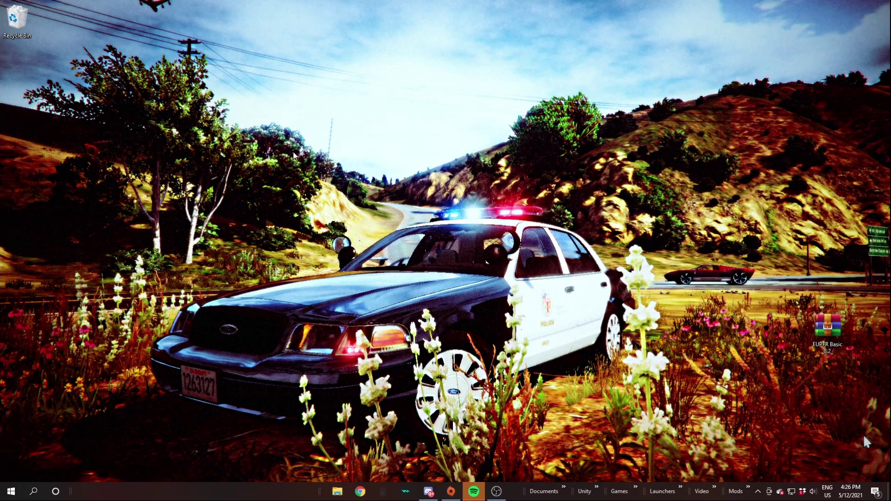
pyautogui.moveTo(369, 149); pyautogui.dragTo(505, 231)
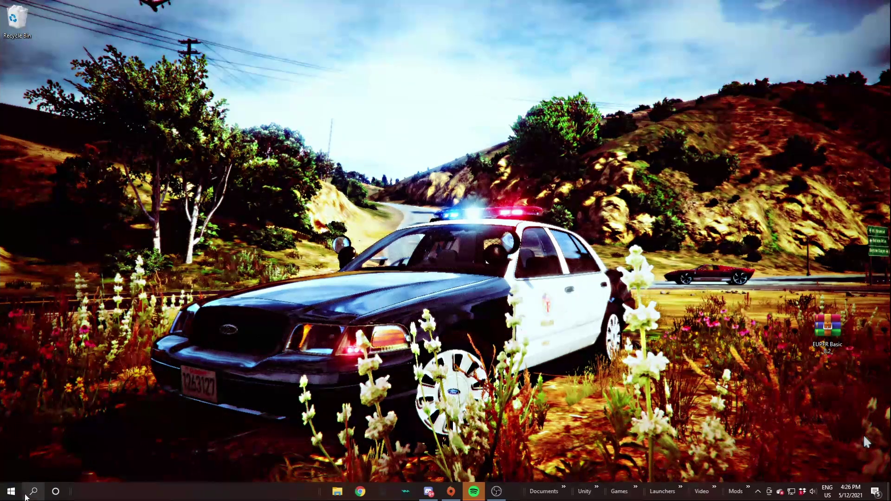
pyautogui.click(35, 493)
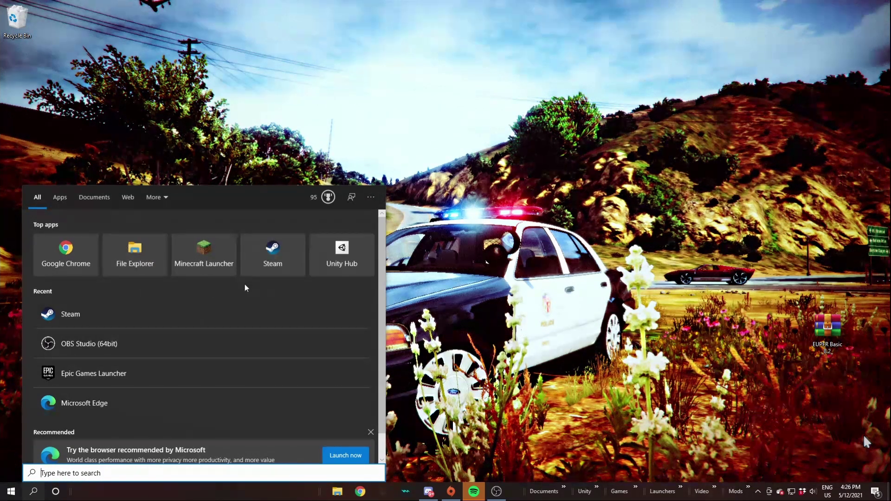
pyautogui.click(132, 260)
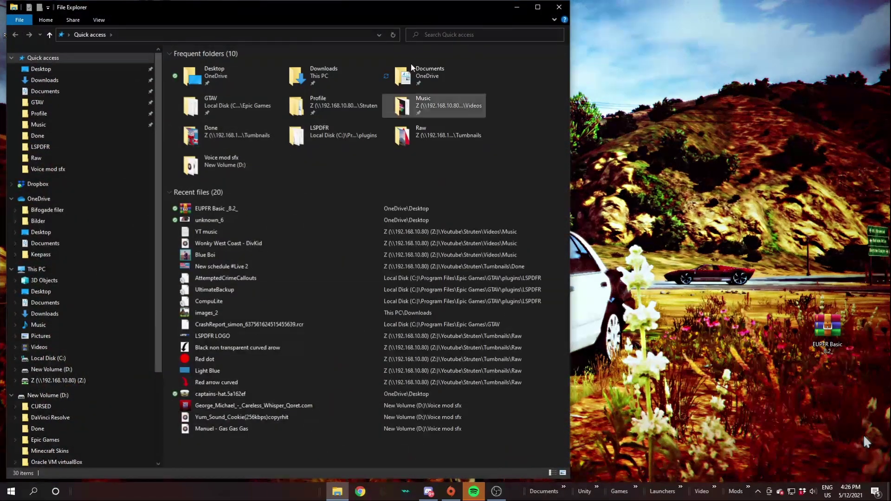
pyautogui.click(41, 82)
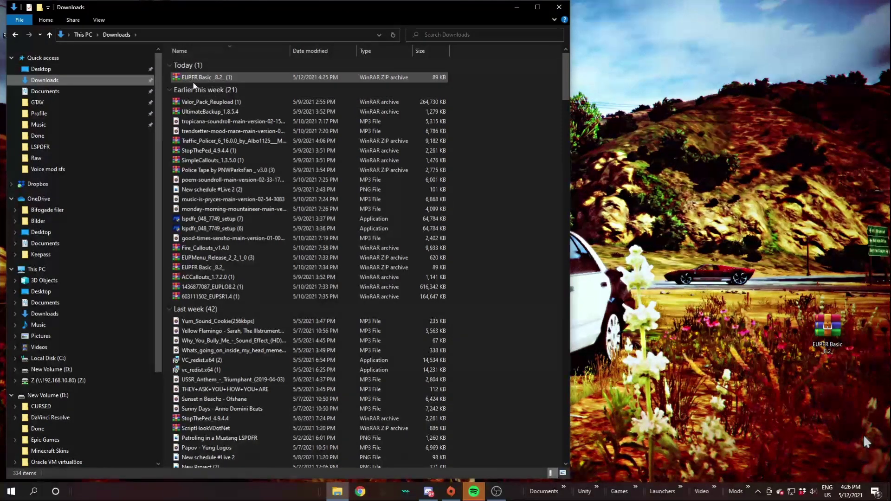
pyautogui.moveTo(203, 77)
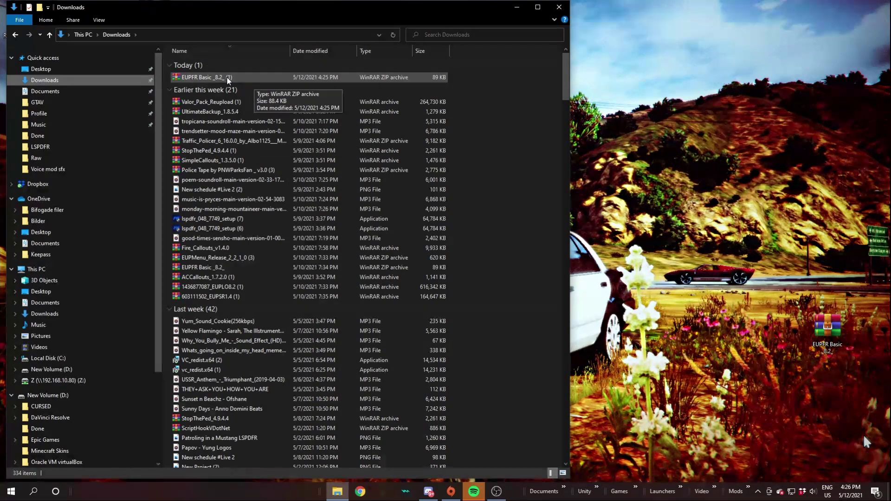
# - Move the EUPFR Basic zip from Downloads to the desktop and hide the window
pyautogui.click(351, 78)
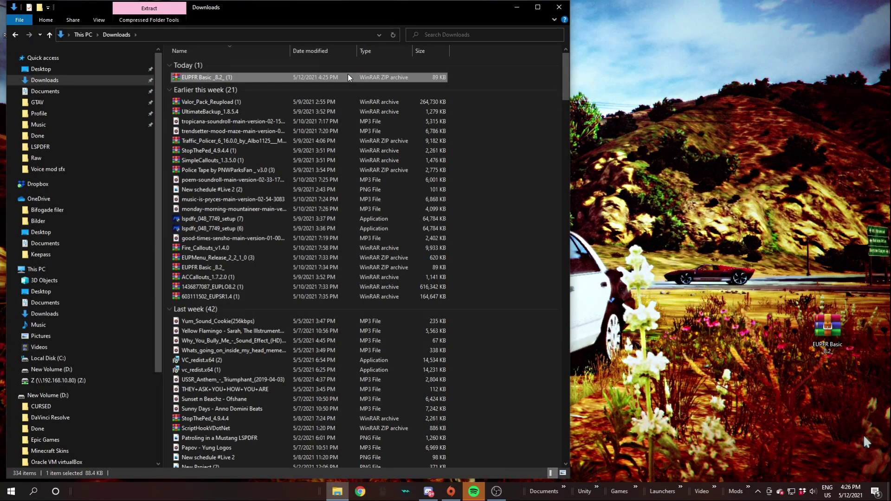
pyautogui.moveTo(349, 78); pyautogui.dragTo(664, 190)
pyautogui.press('super+d')
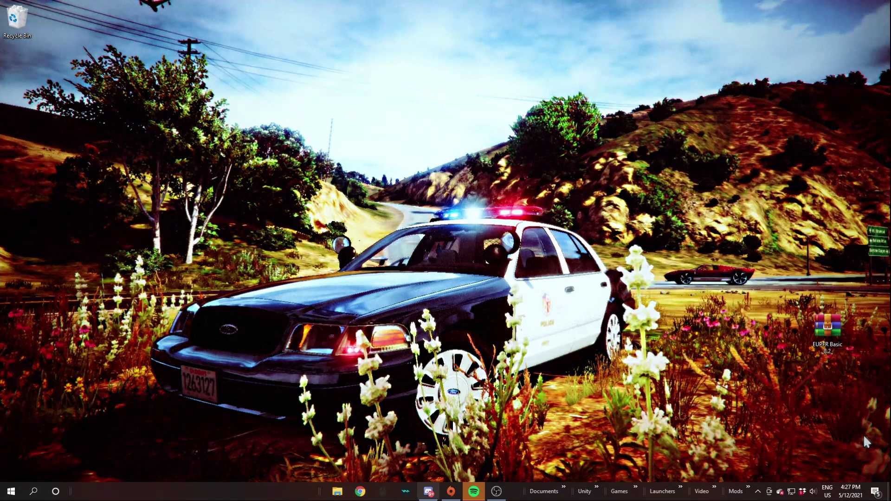
# - Open the GTAV folder in Explorer, stretch it to the taskbar, and select the desktop EUPFR Basic zip
pyautogui.click(337, 492)
pyautogui.click(74, 103)
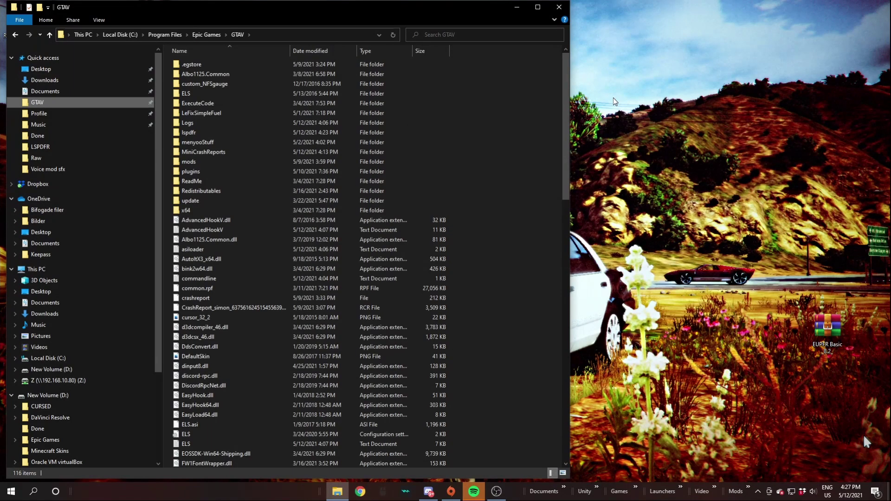
pyautogui.moveTo(383, 17); pyautogui.dragTo(378, 16)
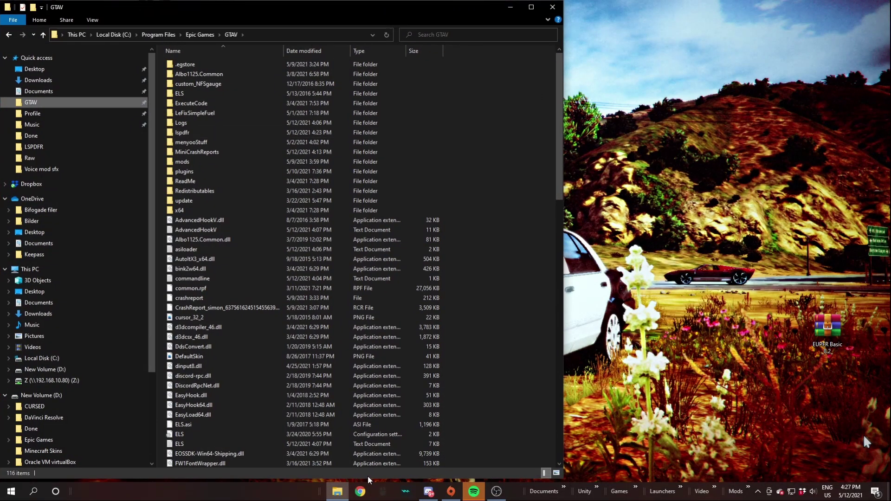
pyautogui.moveTo(369, 480); pyautogui.dragTo(369, 498)
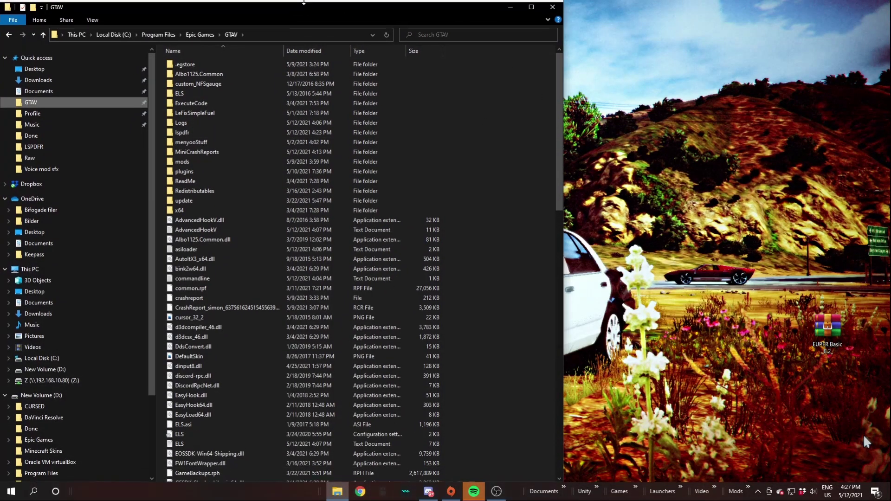
pyautogui.moveTo(304, 2); pyautogui.dragTo(303, 2)
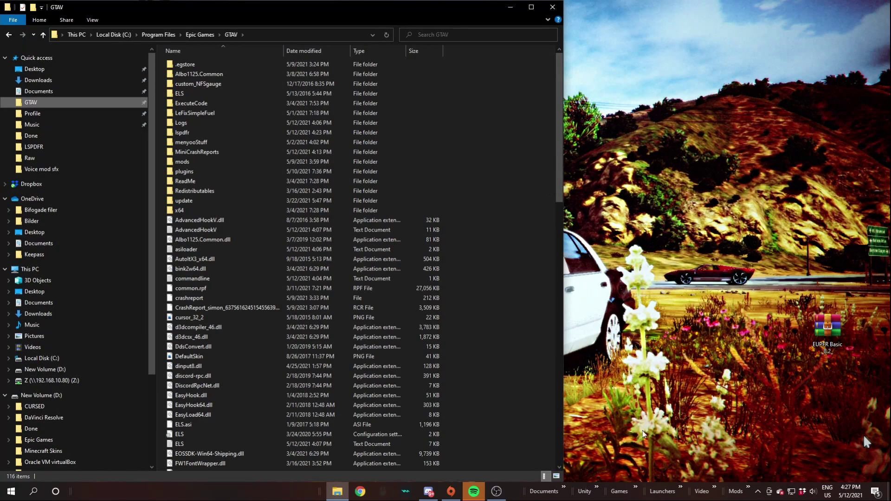
pyautogui.click(825, 334)
# - Open the EUPFR Basic zip in WinRAR and enter its EUPFR Basic folder
pyautogui.doubleClick(825, 335)
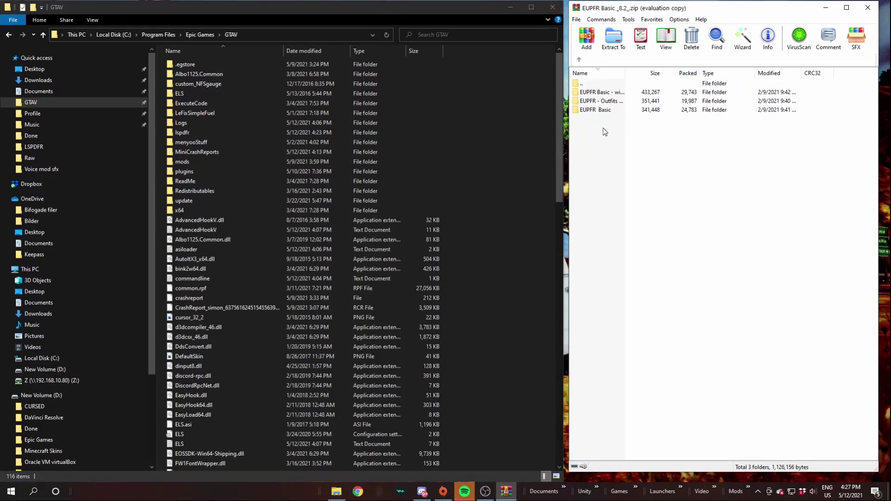
pyautogui.click(601, 110)
pyautogui.moveTo(601, 110); pyautogui.dragTo(590, 105)
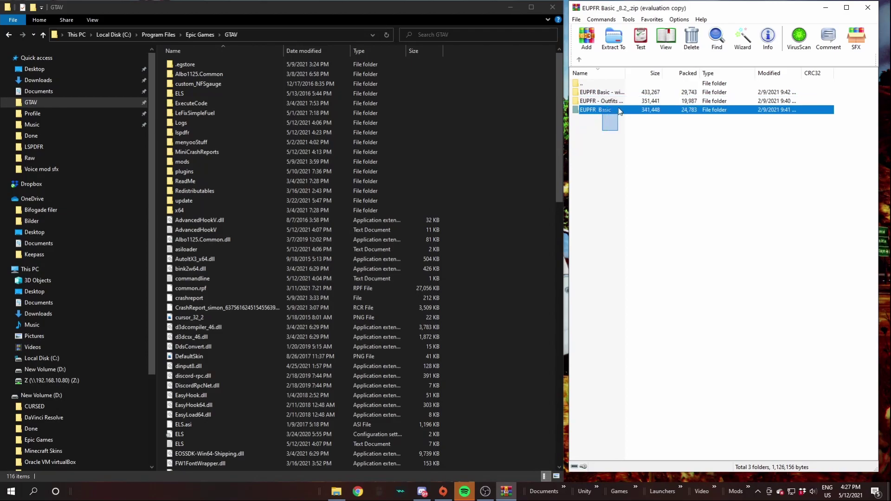
pyautogui.moveTo(602, 105); pyautogui.dragTo(627, 130)
pyautogui.click(627, 131)
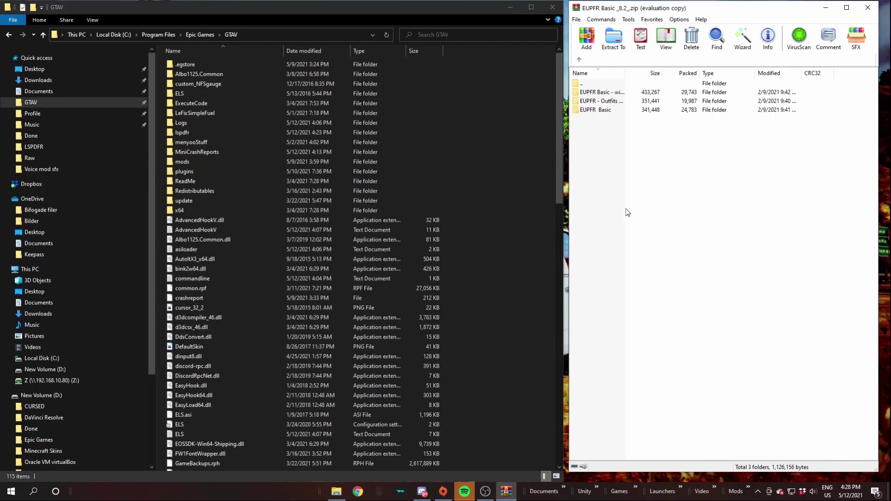
pyautogui.doubleClick(607, 111)
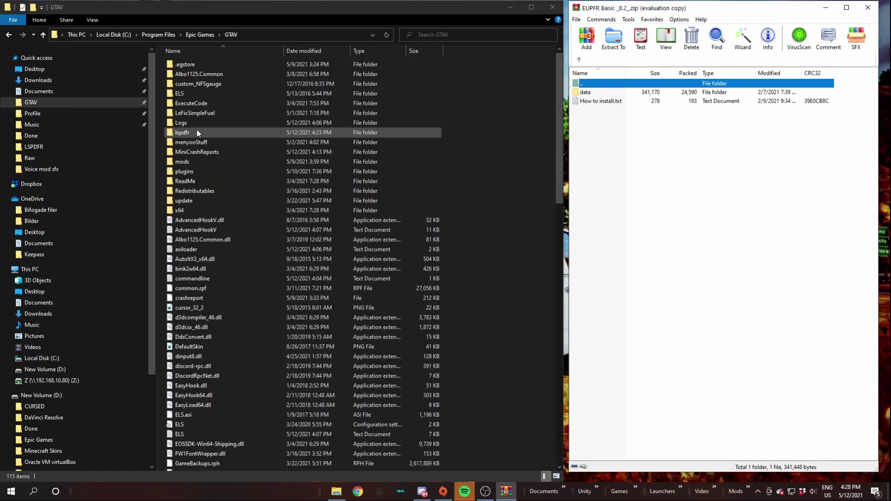
# - Drag the Basic data folder into GTAV\lspdfr, replacing the existing files
pyautogui.doubleClick(225, 131)
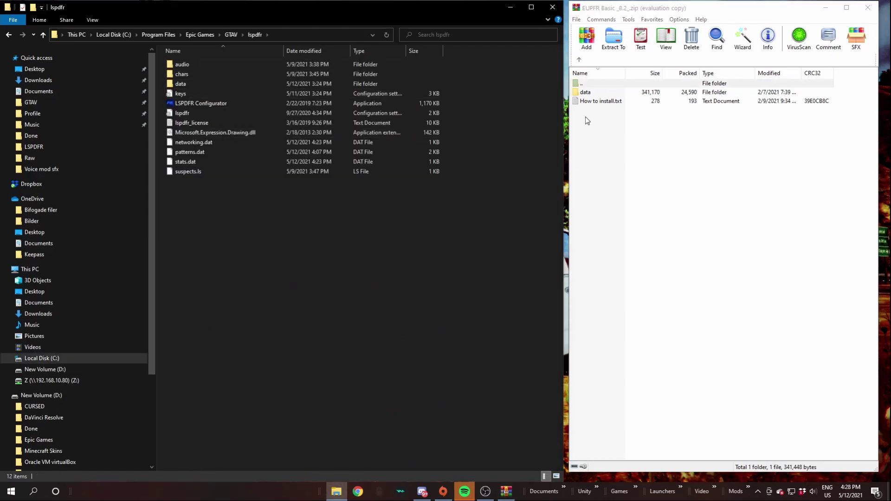
pyautogui.moveTo(597, 93); pyautogui.dragTo(577, 99)
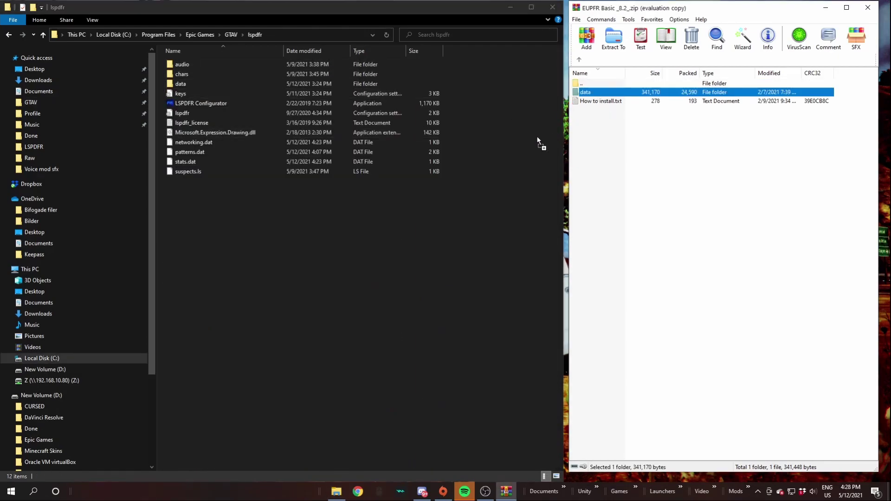
pyautogui.moveTo(538, 137); pyautogui.dragTo(511, 146)
pyautogui.moveTo(489, 292); pyautogui.dragTo(488, 292)
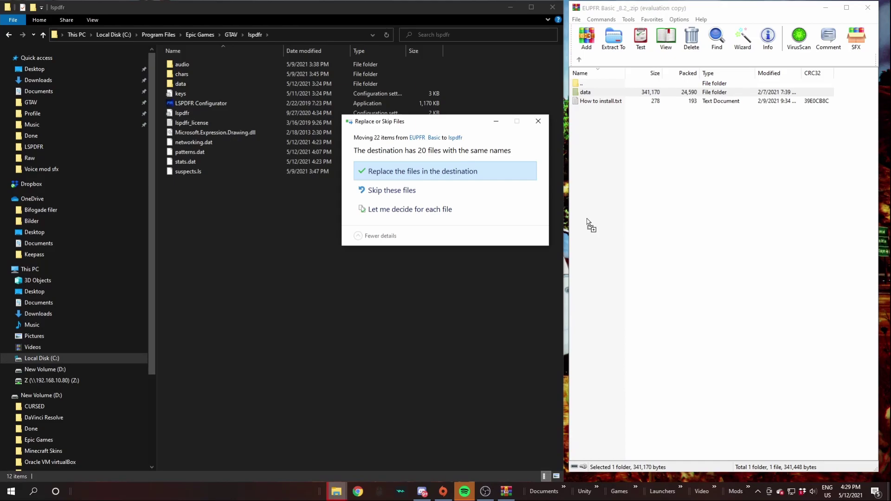
pyautogui.click(476, 171)
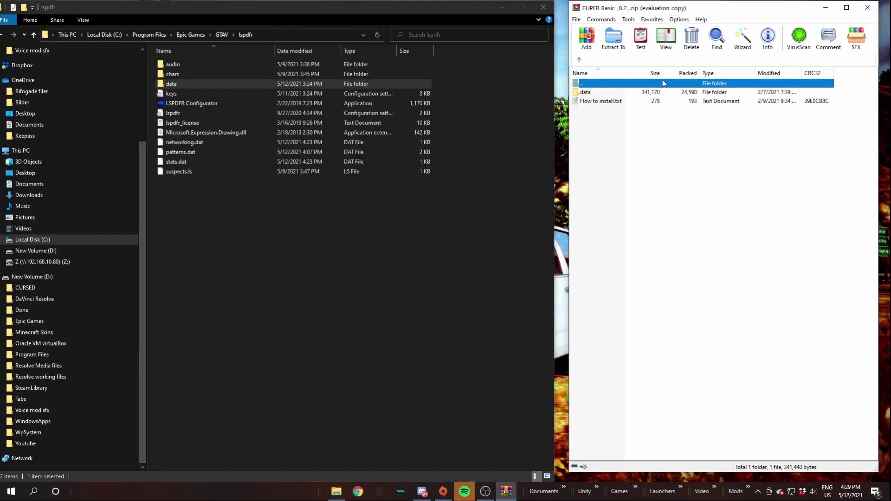
# - Open the archive's EUPFR - Outfits only folder and reopen GTAV\lspdfr in Explorer
pyautogui.click(580, 59)
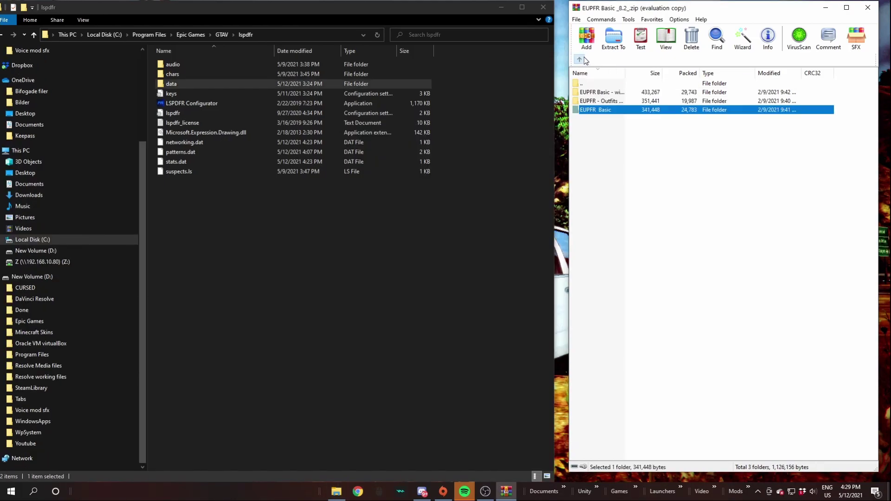
pyautogui.doubleClick(615, 101)
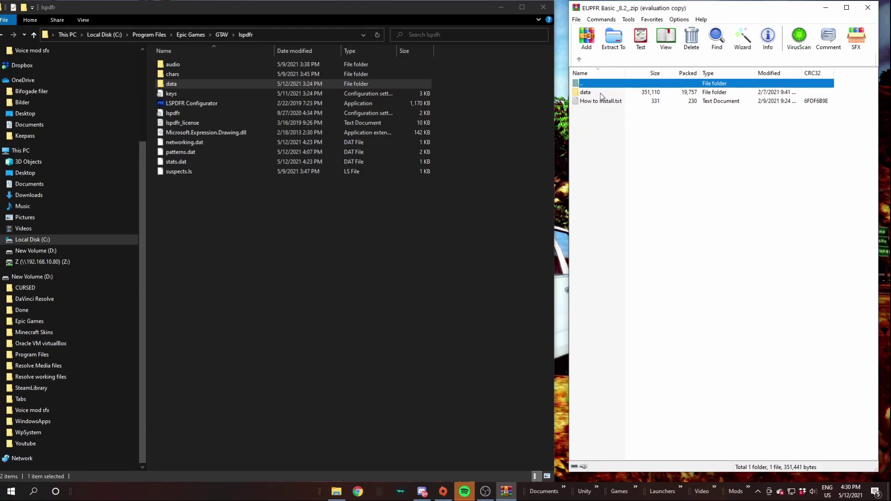
pyautogui.click(221, 34)
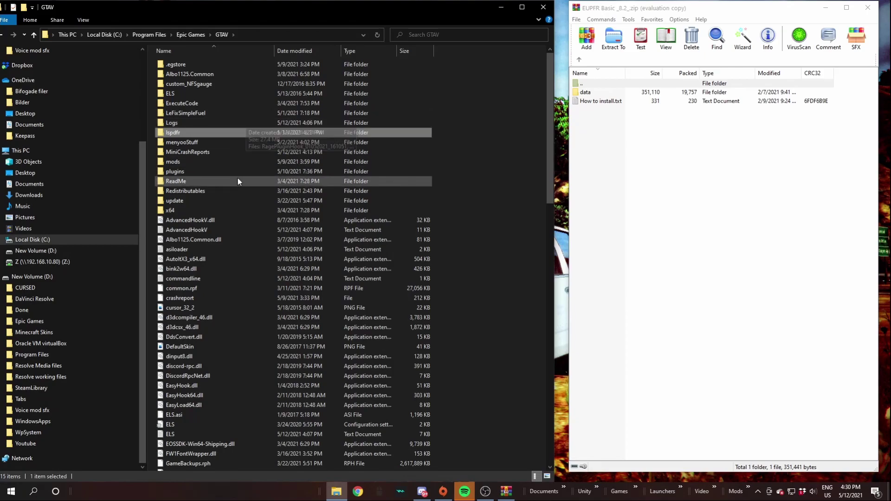
pyautogui.doubleClick(211, 132)
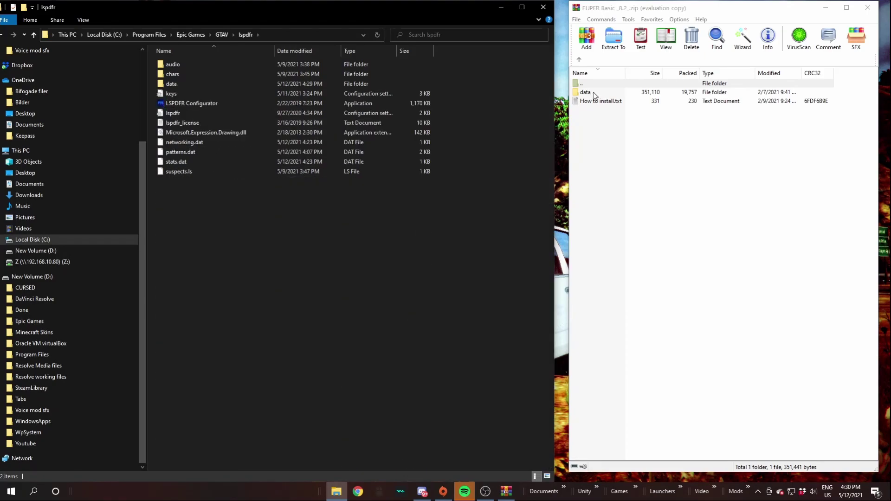
# - Drag the Outfits data folder into lspdfr, replace duplicates, and close WinRAR and Explorer
pyautogui.moveTo(591, 92); pyautogui.dragTo(586, 94)
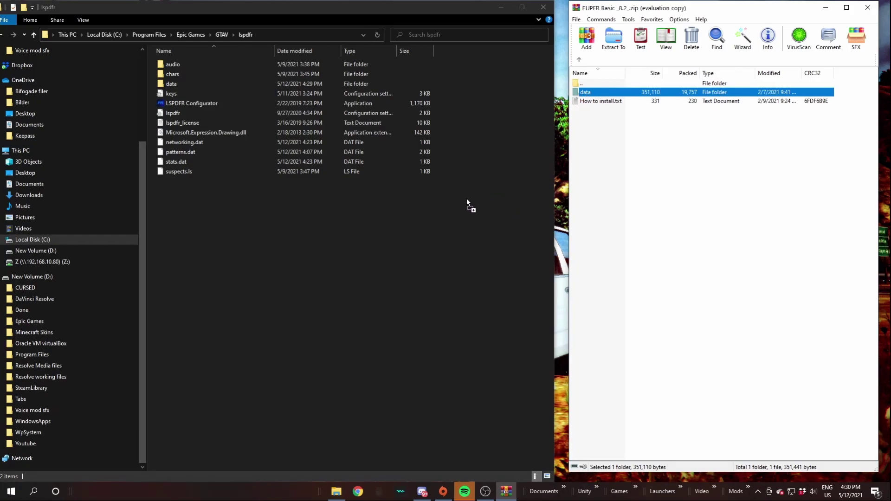
pyautogui.moveTo(494, 237); pyautogui.dragTo(492, 237)
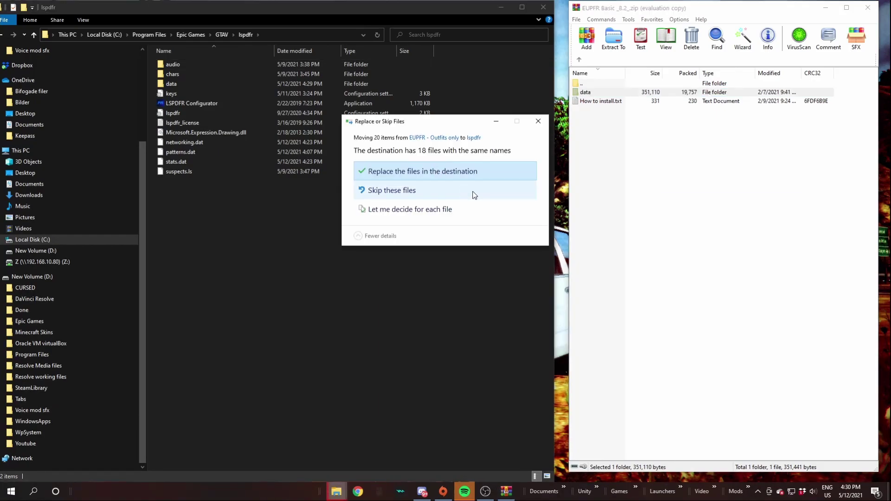
pyautogui.click(458, 165)
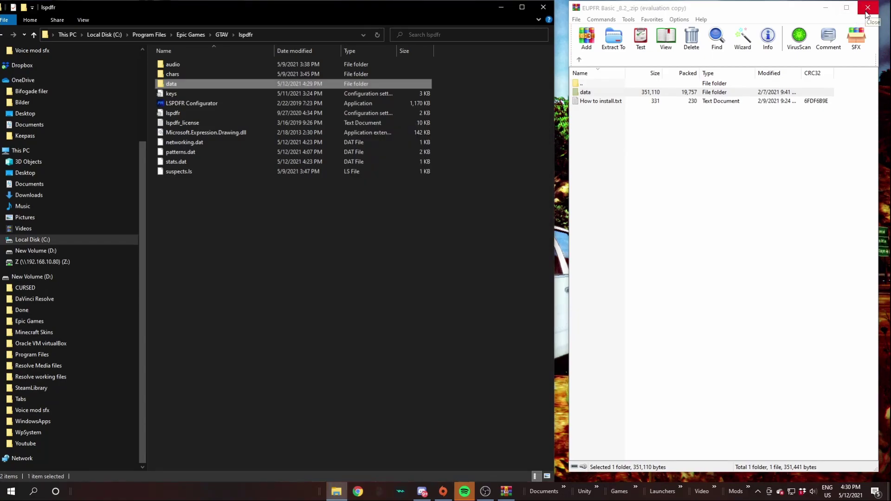
pyautogui.click(868, 8)
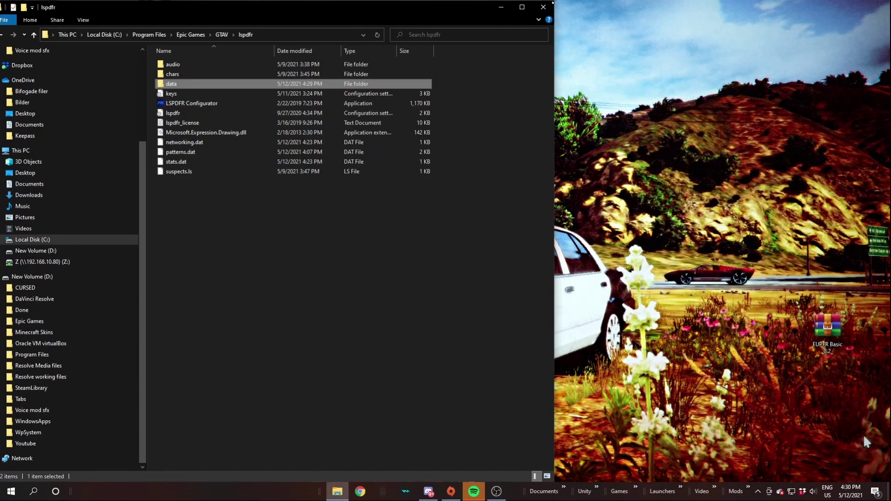
pyautogui.hotkey('alt', 'F4')
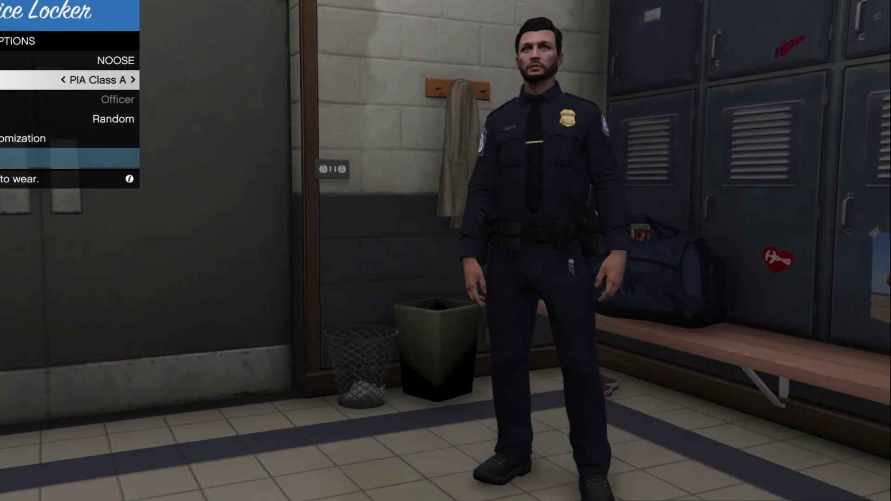
# - Cycle the PIA uniform classes, then try the FIB Special Agent Suit and Police Class A uniform
pyautogui.press('Right')
pyautogui.press('Right')
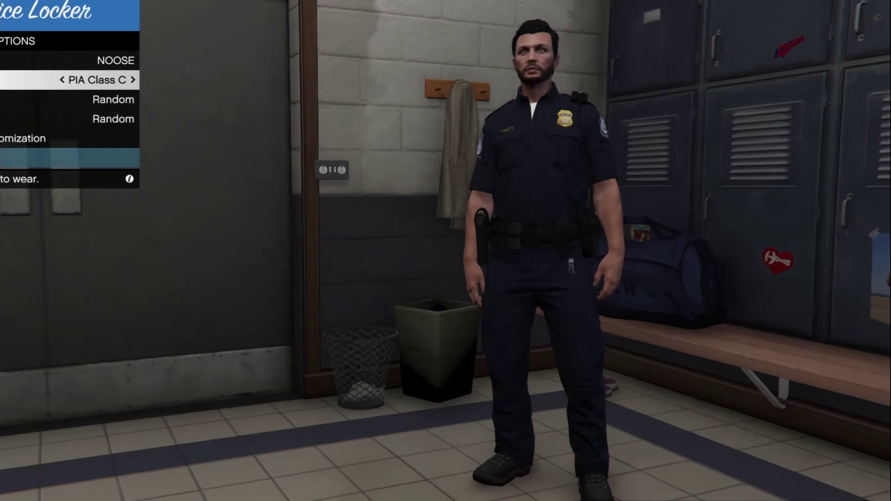
pyautogui.press('Right')
pyautogui.press('Up')
pyautogui.press('Right')
pyautogui.press('Down')
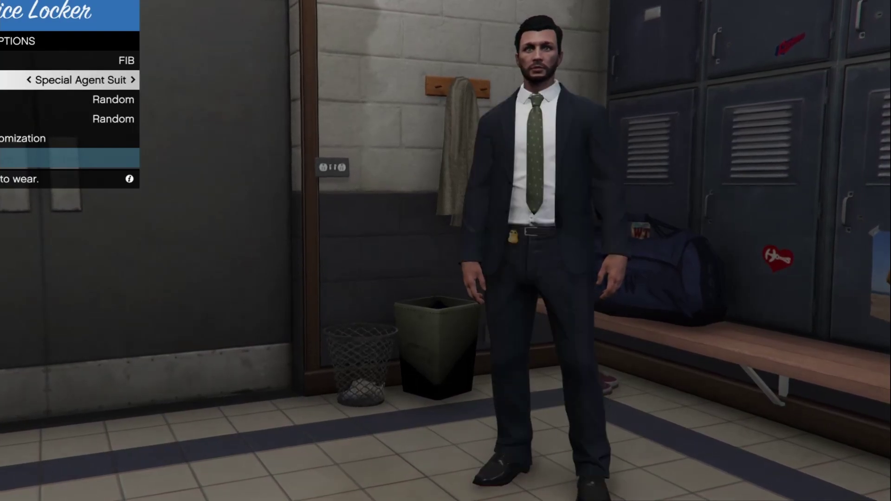
pyautogui.press('Right')
pyautogui.press('Right')
pyautogui.press('Down')
pyautogui.press('Up')
pyautogui.press('Right')
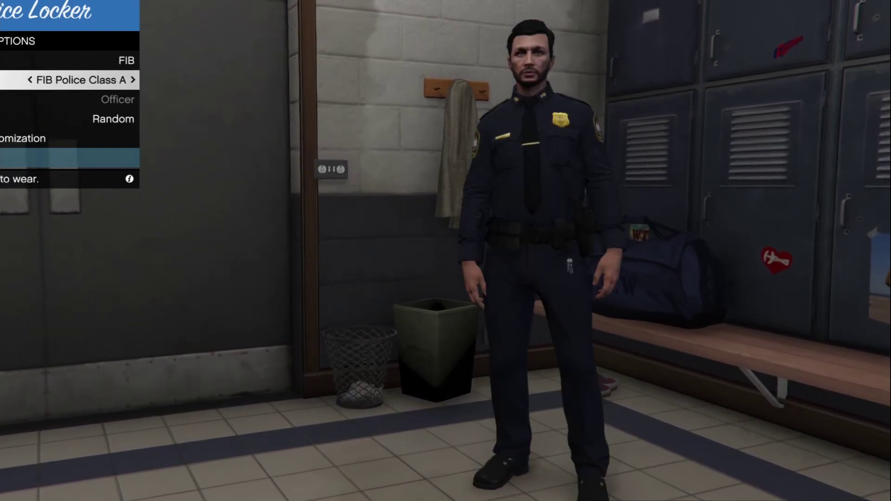
pyautogui.press('Right')
# - Preview the IAA Special Agent Suit, then revert to the current outfit
pyautogui.press('Up')
pyautogui.press('Right')
pyautogui.press('Down')
pyautogui.press('Right')
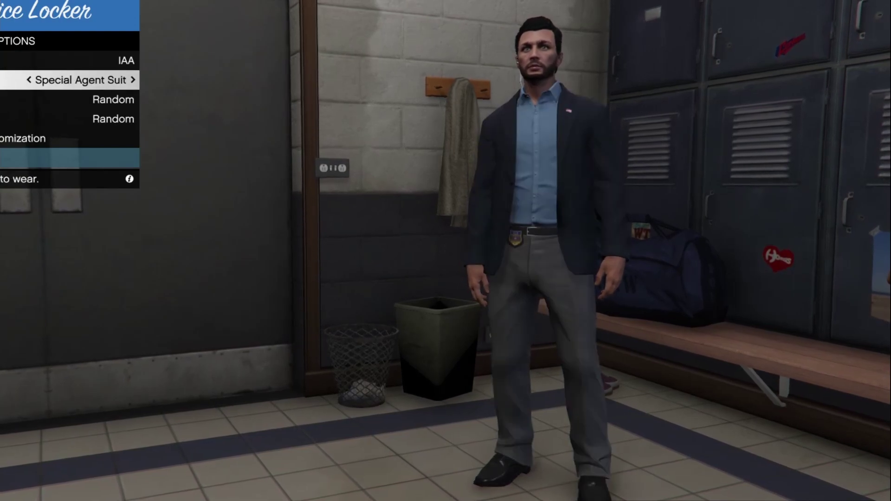
pyautogui.press('Left')
# - Try SASPA Class B variations, including Armed Officer, and the short-sleeved Class C uniform
pyautogui.press('Up')
pyautogui.press('Right')
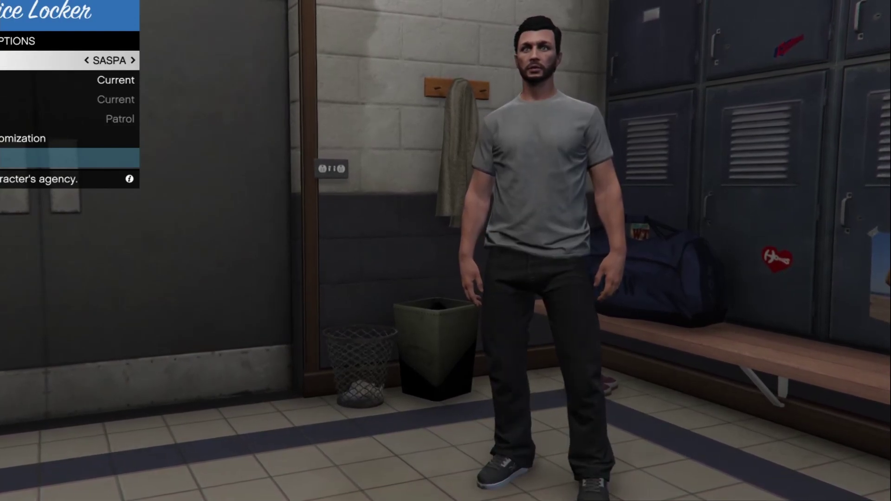
pyautogui.press('Down')
pyautogui.press('Right')
pyautogui.press('Down')
pyautogui.press('Right')
pyautogui.press('Right')
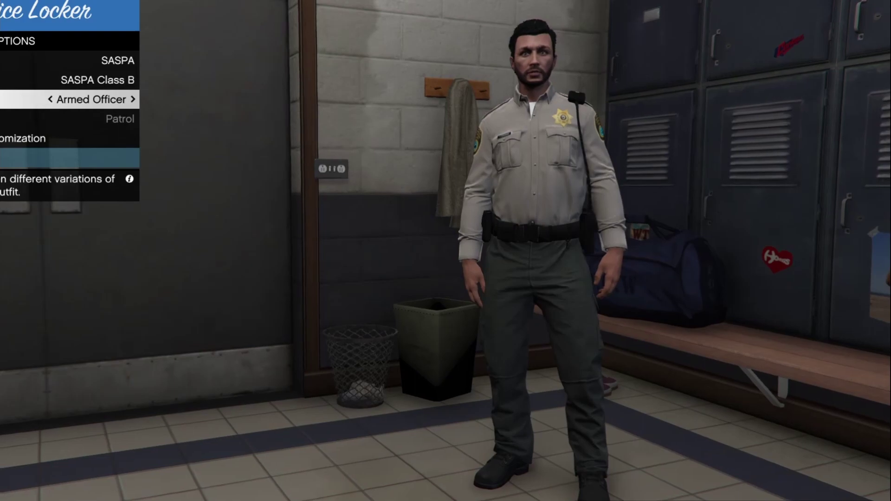
pyautogui.press('Right')
pyautogui.press('Right')
pyautogui.press('Up')
pyautogui.press('Right')
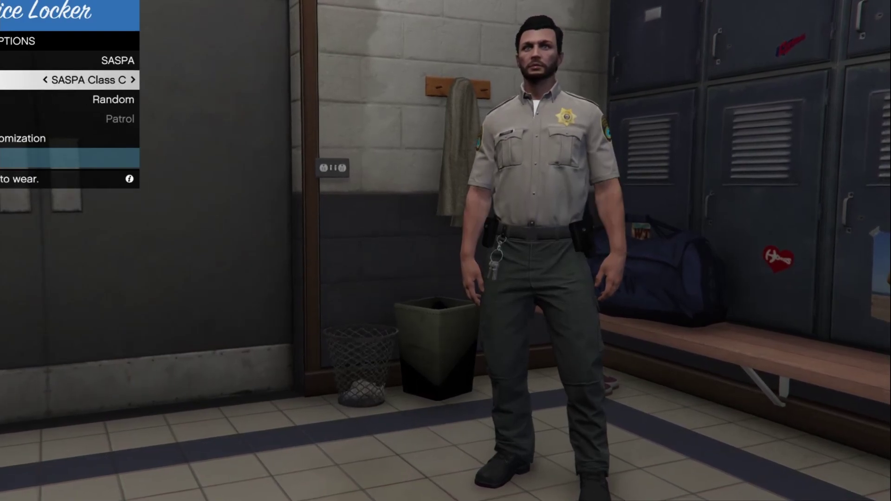
pyautogui.press('Down')
pyautogui.press('Right')
pyautogui.press('Right')
pyautogui.press('Right')
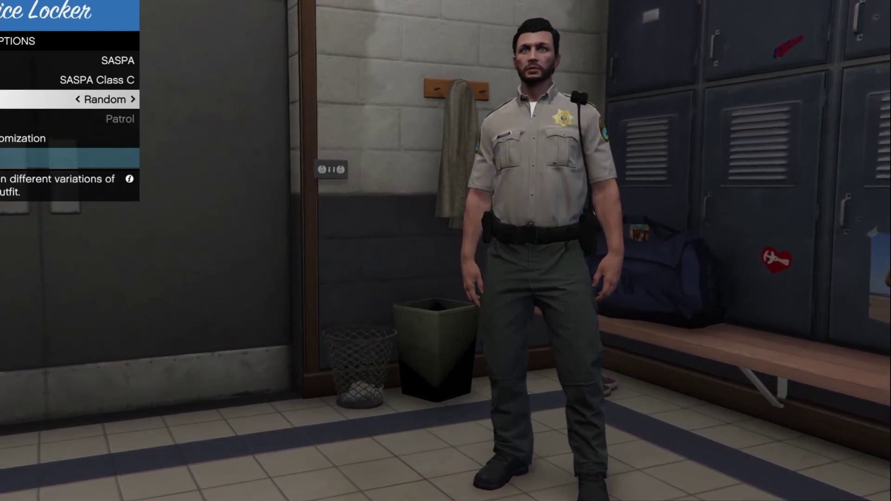
# - Try SASP Class A variations, including Ranger, and the SASP Class B uniform
pyautogui.press('Up')
pyautogui.press('Up')
pyautogui.press('Right')
pyautogui.press('Down')
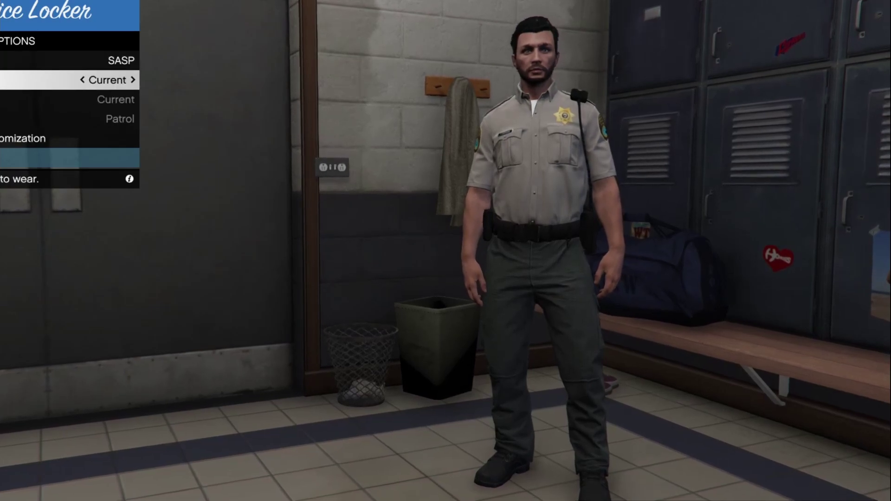
pyautogui.press('Right')
pyautogui.press('Down')
pyautogui.press('Right')
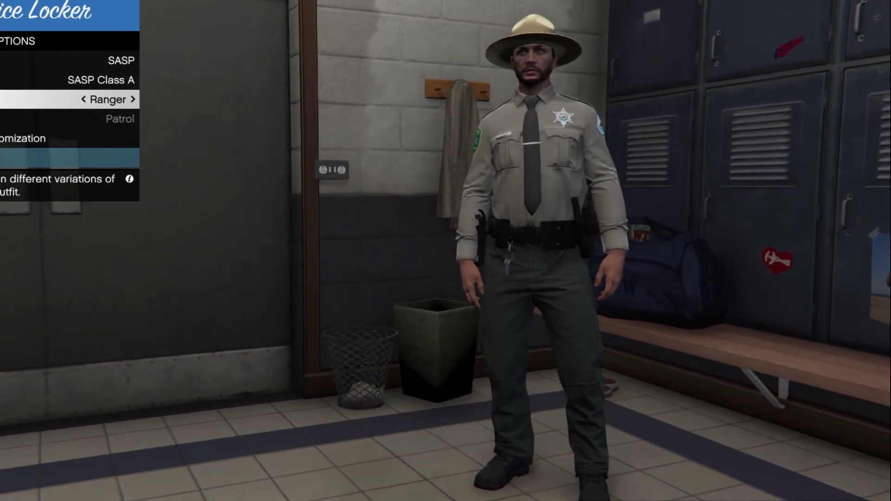
pyautogui.press('Right')
pyautogui.press('Right')
pyautogui.press('Up')
pyautogui.press('Right')
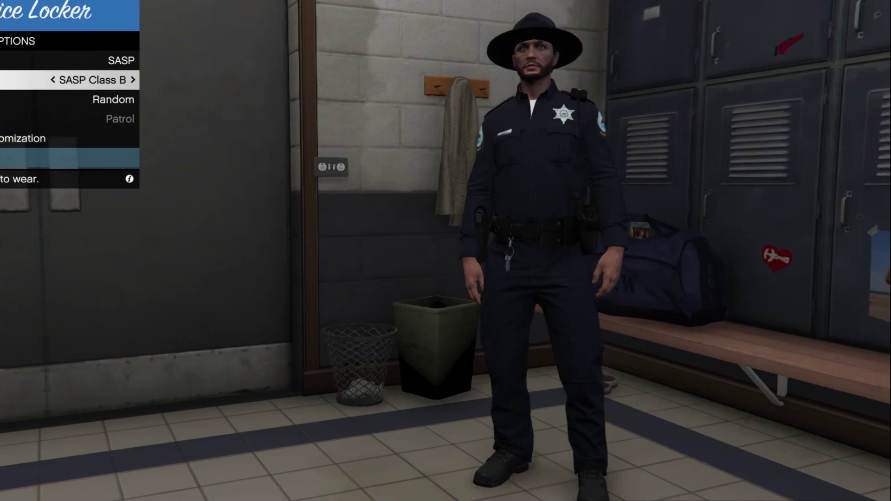
pyautogui.press('Right')
# - Try the Army's National Guard camouflage and USAF Military Police uniforms
pyautogui.press('Right')
pyautogui.press('Up')
pyautogui.press('Right')
pyautogui.press('Down')
pyautogui.press('Right')
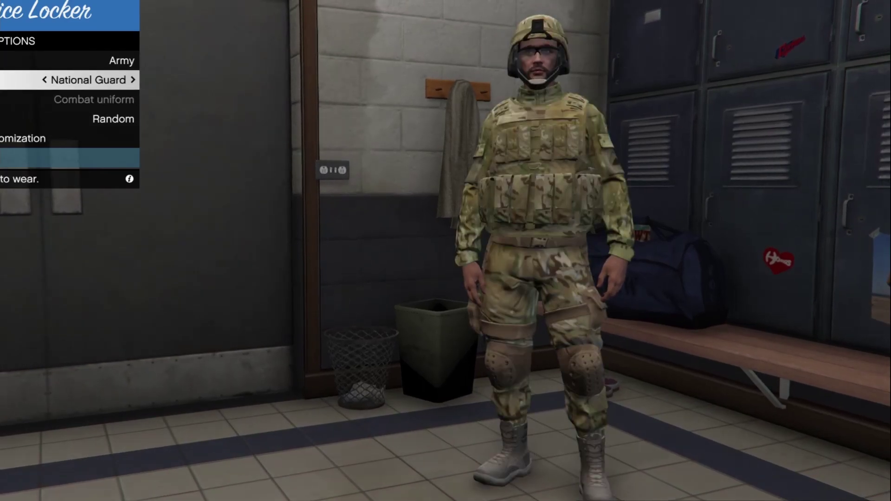
pyautogui.press('Right')
# - Try the LSFD EMT and First Responder outfits, then the LSCoFD EMT uniform
pyautogui.press('Up')
pyautogui.press('Right')
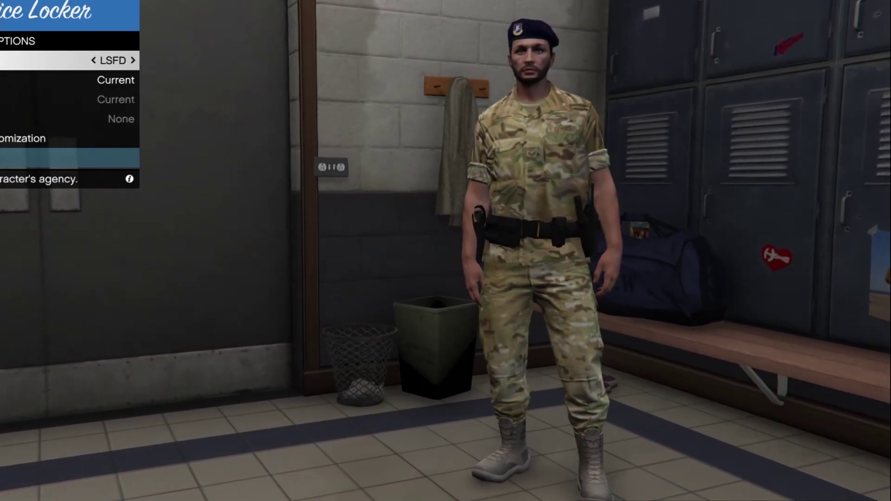
pyautogui.press('Down')
pyautogui.press('Right')
pyautogui.press('Right')
pyautogui.press('Right')
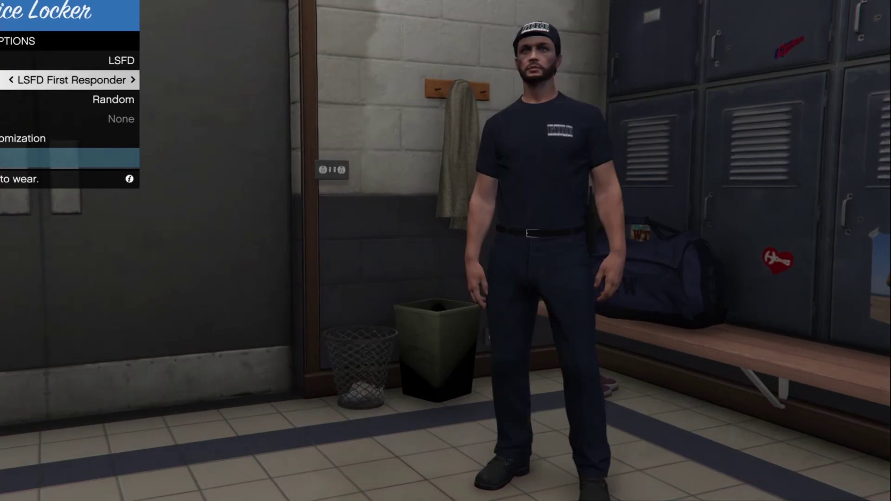
pyautogui.press('Right')
pyautogui.press('Right')
pyautogui.press('Up')
pyautogui.press('Right')
pyautogui.press('Down')
pyautogui.press('Right')
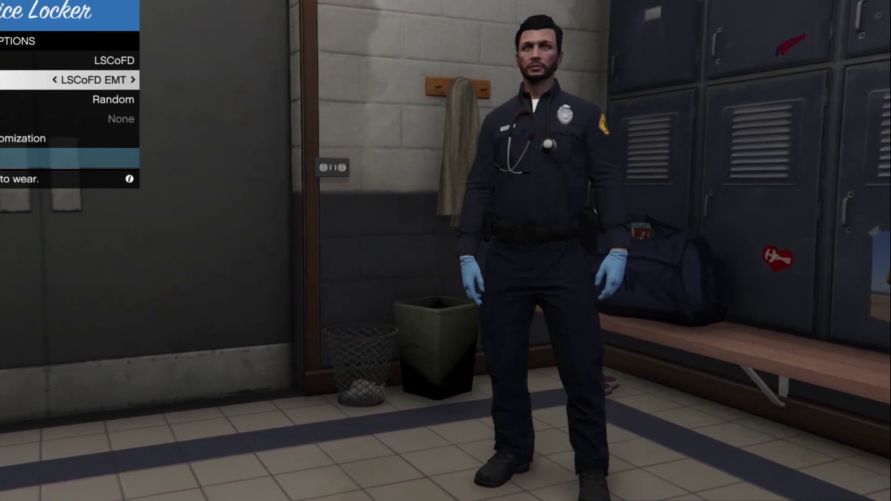